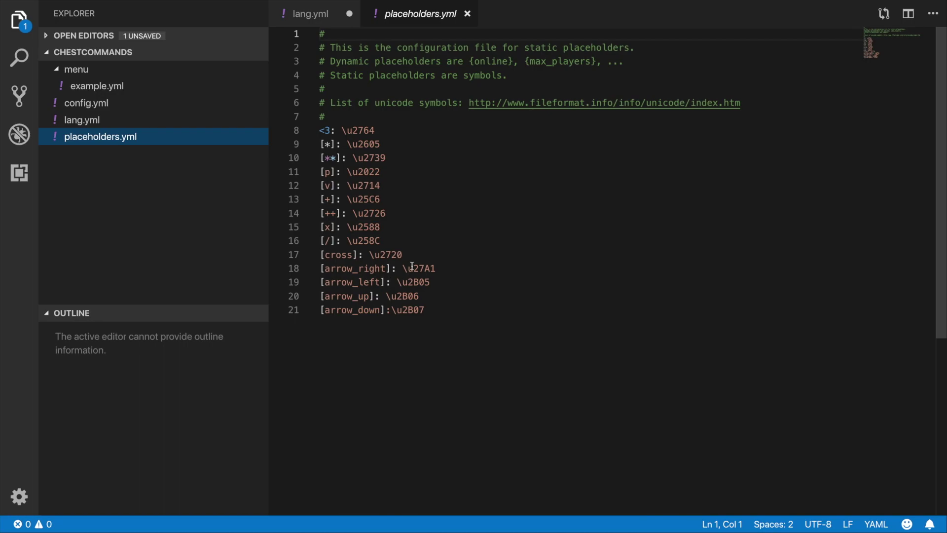
Copy the arrow_right code \u27A1 from placeholders.yml and paste it before example.yml's menu title
{"action": "left_click", "coordinate": [441, 269]}
{"action": "left_click_drag", "start_coordinate": [442, 268], "coordinate": [402, 268]}
{"action": "key", "text": "ctrl+c"}
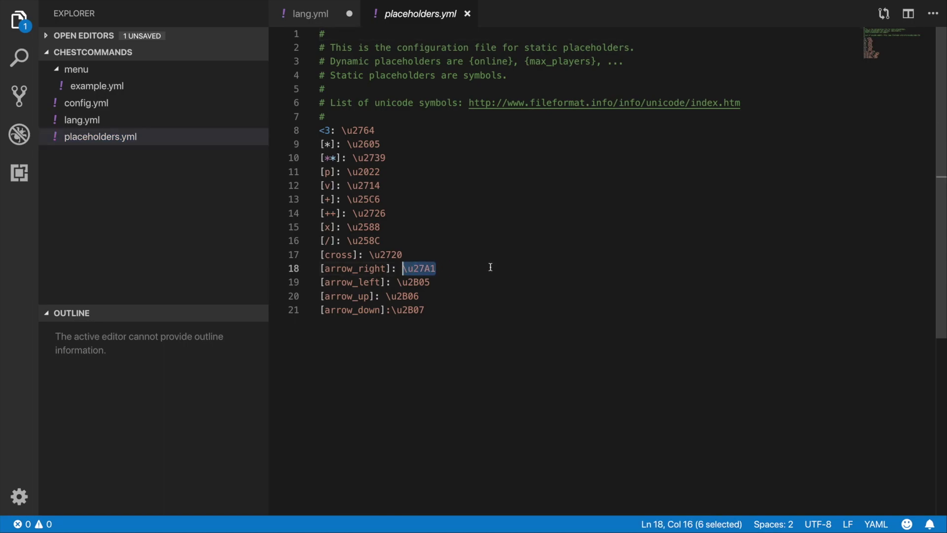
{"action": "left_click", "coordinate": [119, 89]}
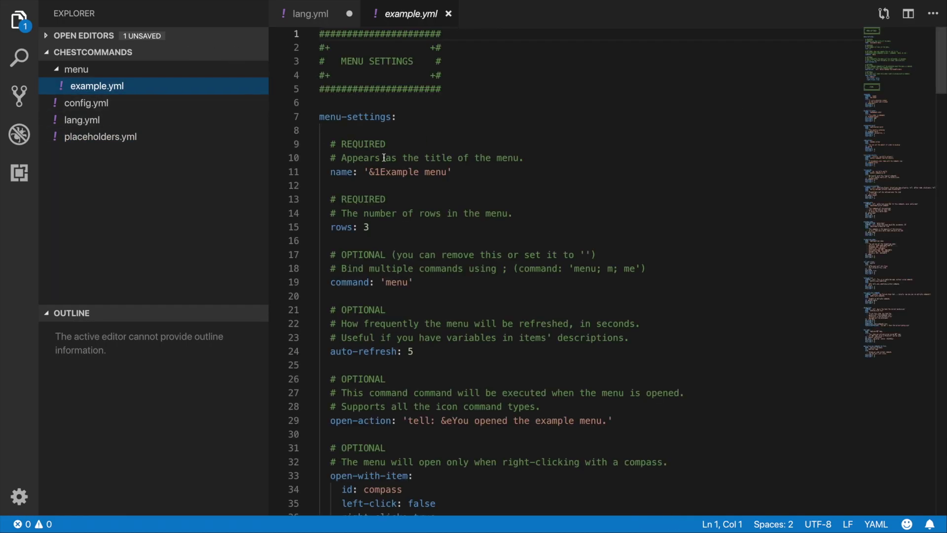
{"action": "left_click", "coordinate": [370, 171]}
{"action": "key", "text": "ctrl+v"}
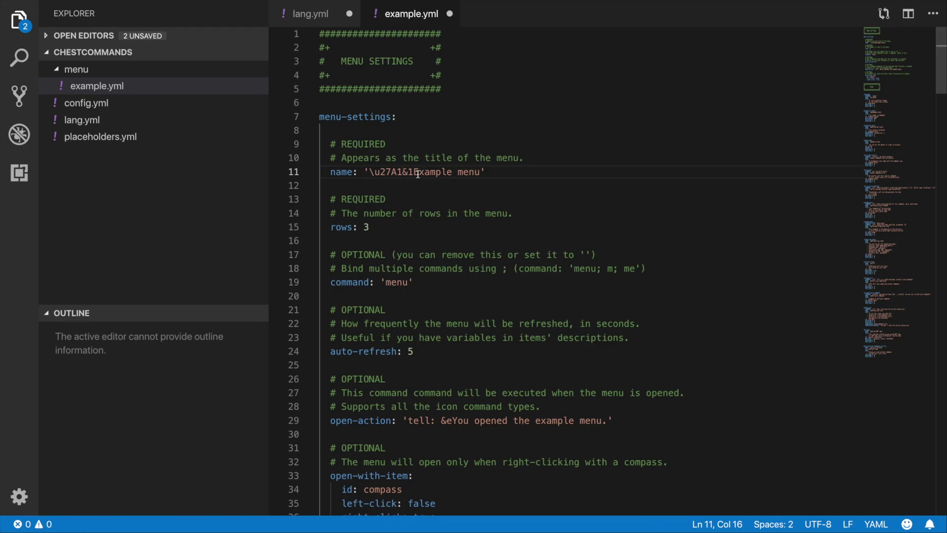
Check the arrow symbol again in placeholders.yml, then go back to reviewing example.yml
{"action": "left_click", "coordinate": [113, 137]}
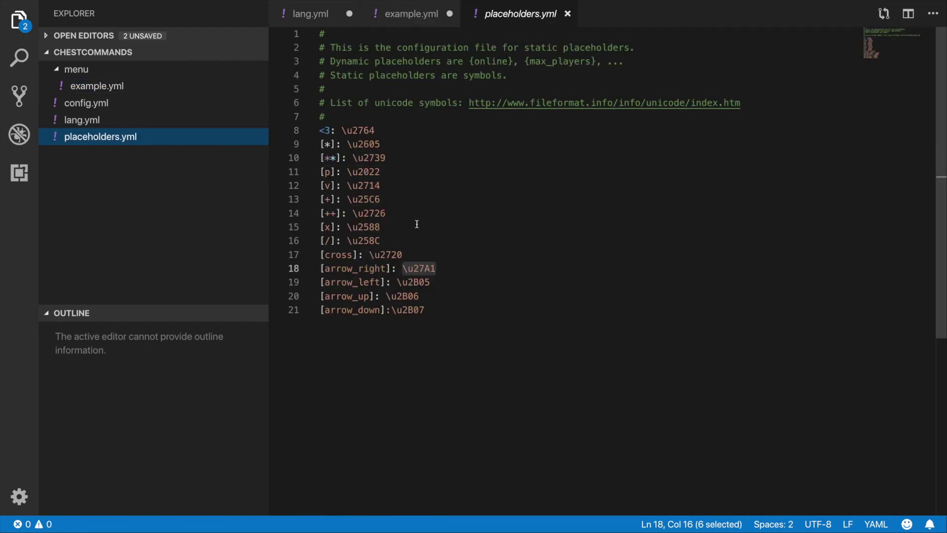
{"action": "key", "text": "ctrl+Tab"}
{"action": "scroll", "coordinate": [450, 246], "scroll_direction": "down", "scroll_amount": 10}
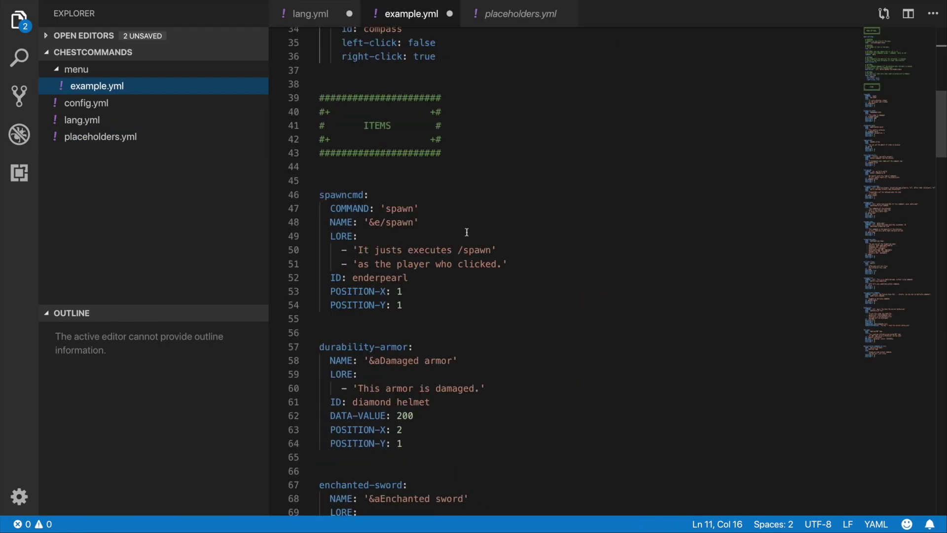
{"action": "scroll", "coordinate": [466, 232], "scroll_direction": "down", "scroll_amount": 20}
{"action": "scroll", "coordinate": [463, 227], "scroll_direction": "up", "scroll_amount": 20}
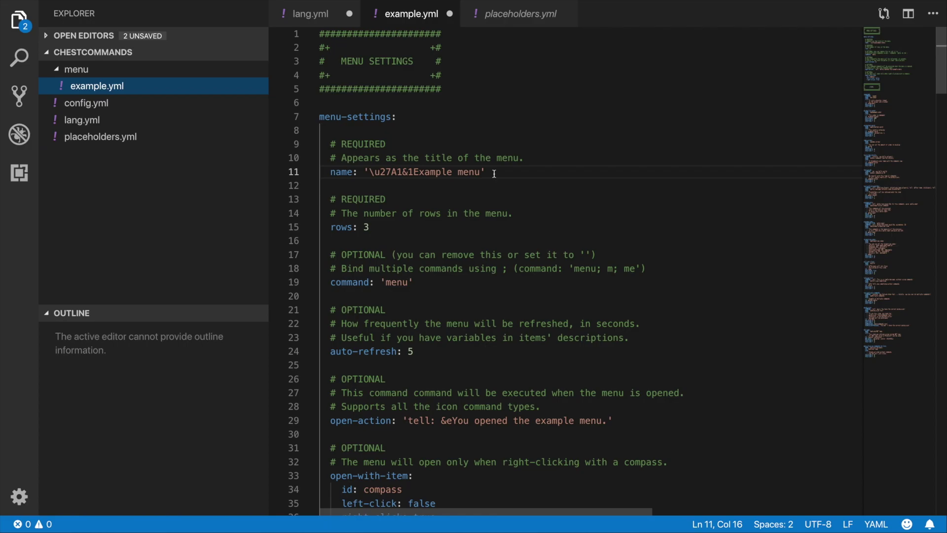
Change the menu rows from 3 to 6 and the open command from 'menu' to 'lobbyselector'
{"action": "left_click", "coordinate": [420, 227]}
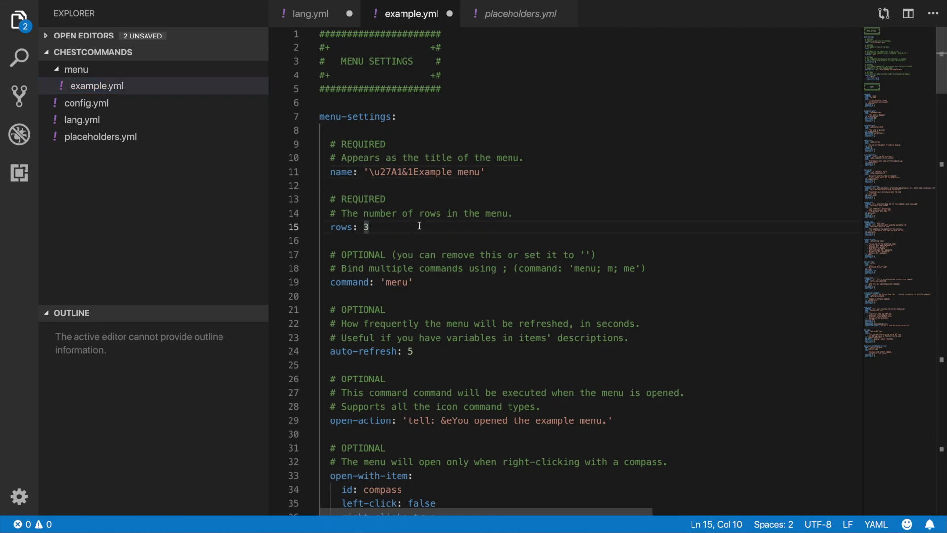
{"action": "key", "text": "BackSpace"}
{"action": "type", "text": "6"}
{"action": "left_click", "coordinate": [411, 284]}
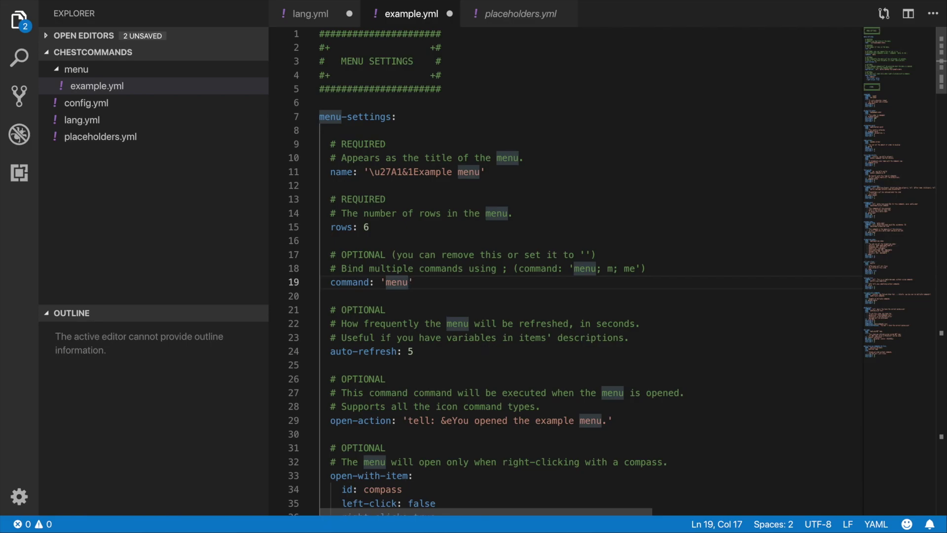
{"action": "key", "text": "BackSpace"}
{"action": "key", "text": "BackSpace"}
{"action": "key", "text": "BackSpace"}
{"action": "key", "text": "BackSpace"}
{"action": "type", "text": "lobbyselector"}
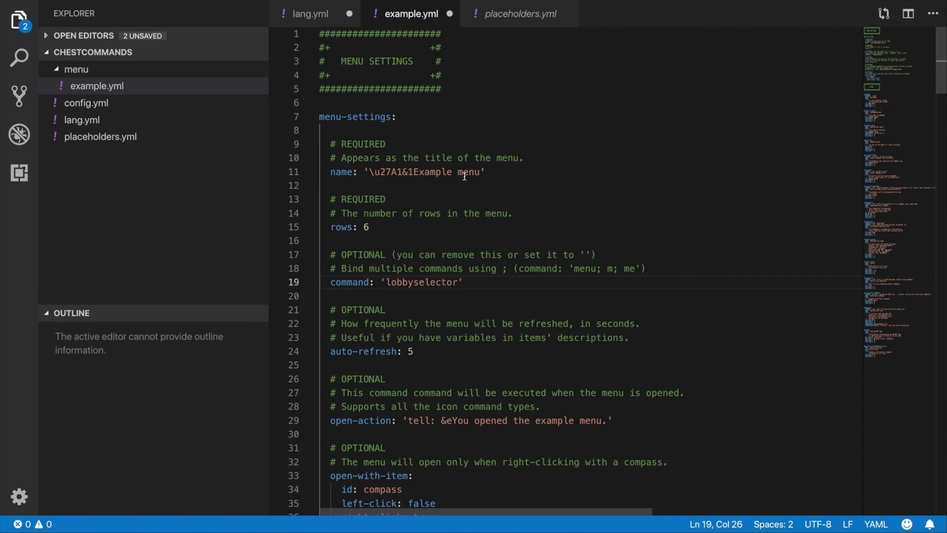
Replace the arrow-prefixed menu title with '&9&lLobby Selector'
{"action": "left_click_drag", "start_coordinate": [480, 171], "coordinate": [368, 173]}
{"action": "type", "text": "&9"}
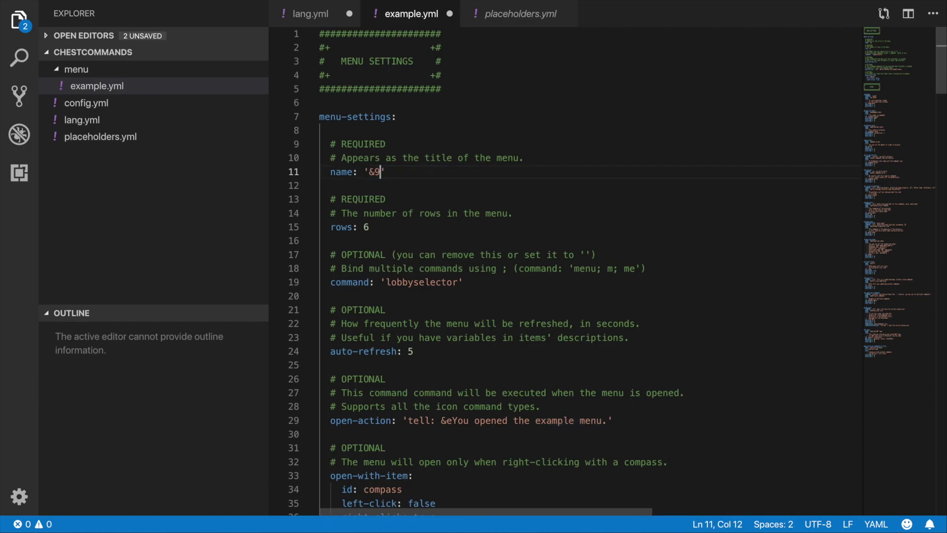
{"action": "type", "text": "&l"}
{"action": "type", "text": "Lobby Sele"}
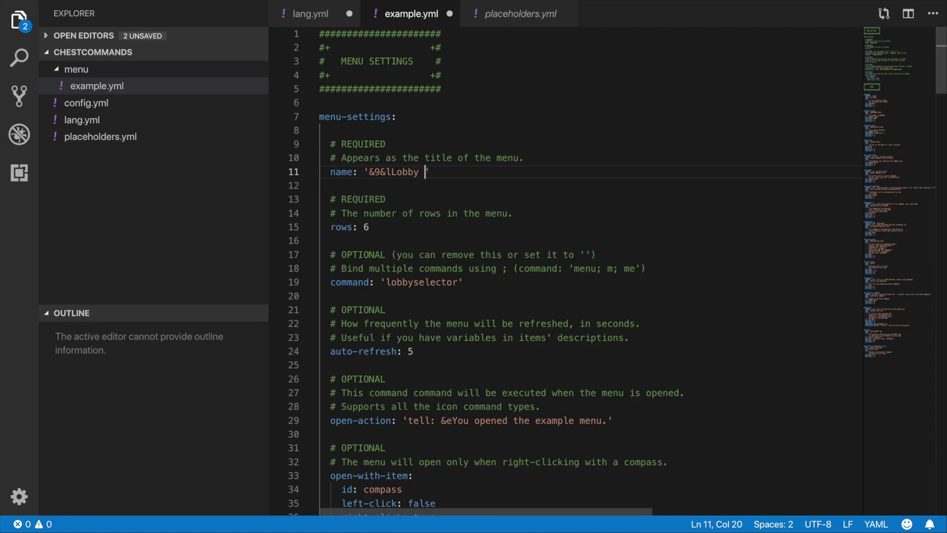
{"action": "type", "text": "ctor"}
{"action": "left_click", "coordinate": [432, 354]}
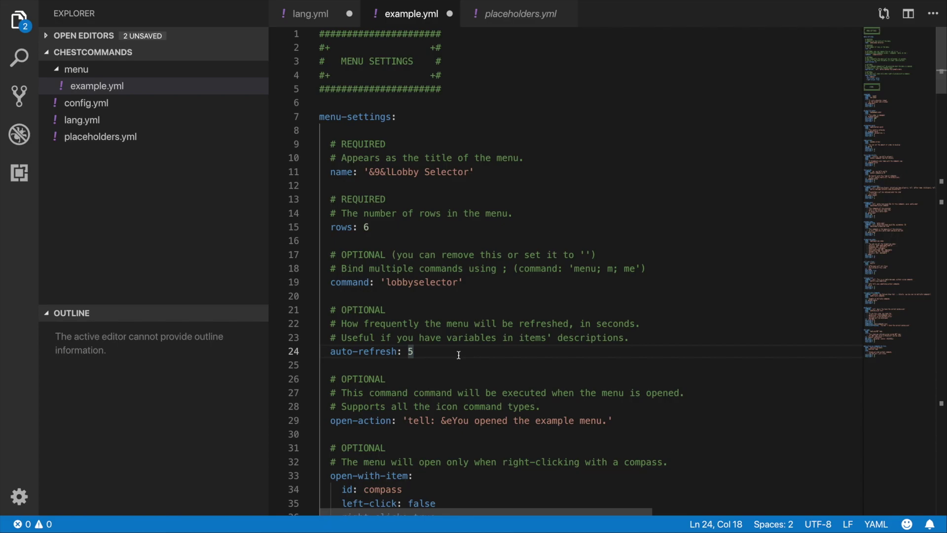
{"action": "scroll", "coordinate": [459, 356], "scroll_direction": "down", "scroll_amount": 2}
{"action": "left_click", "coordinate": [470, 349]}
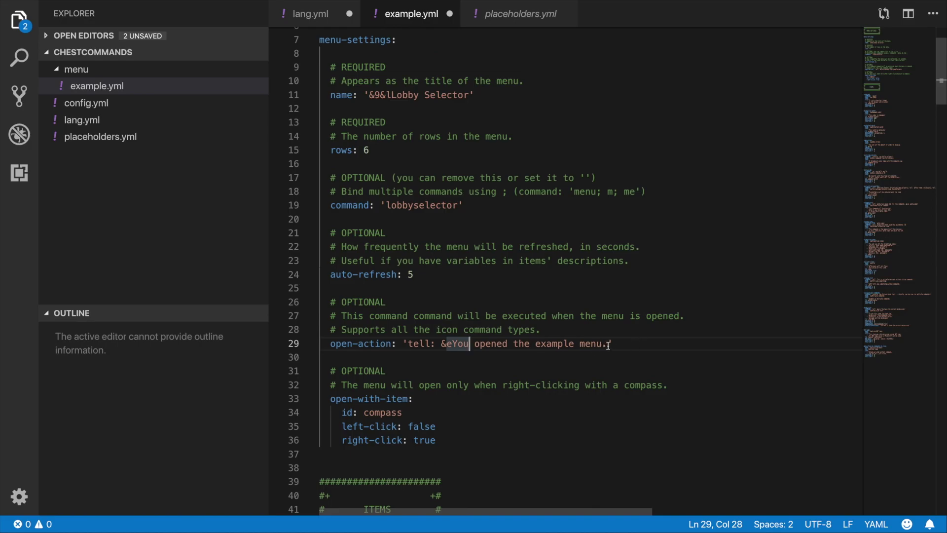
Delete the open-action tell message, leaving open-action: ''
{"action": "left_click_drag", "start_coordinate": [607, 345], "coordinate": [408, 345]}
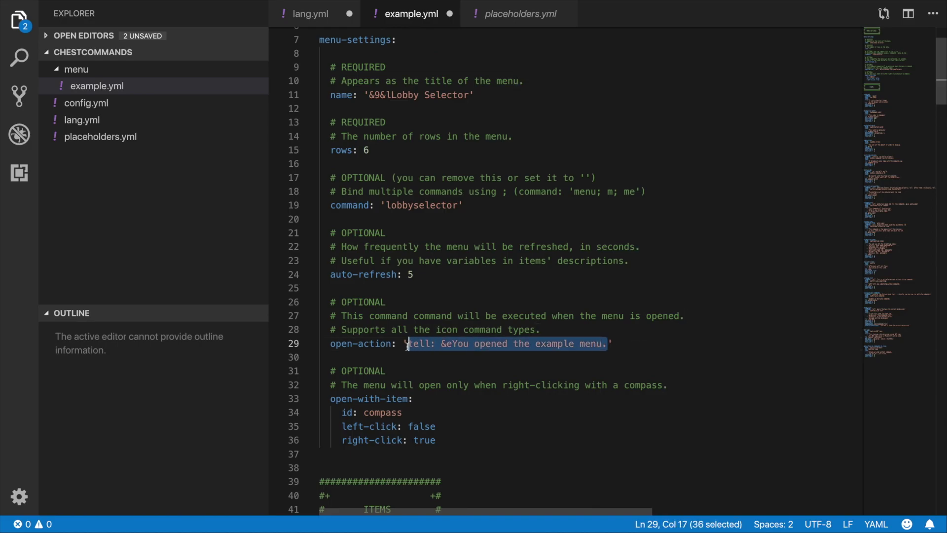
{"action": "key", "text": "BackSpace"}
{"action": "scroll", "coordinate": [461, 332], "scroll_direction": "down", "scroll_amount": 1}
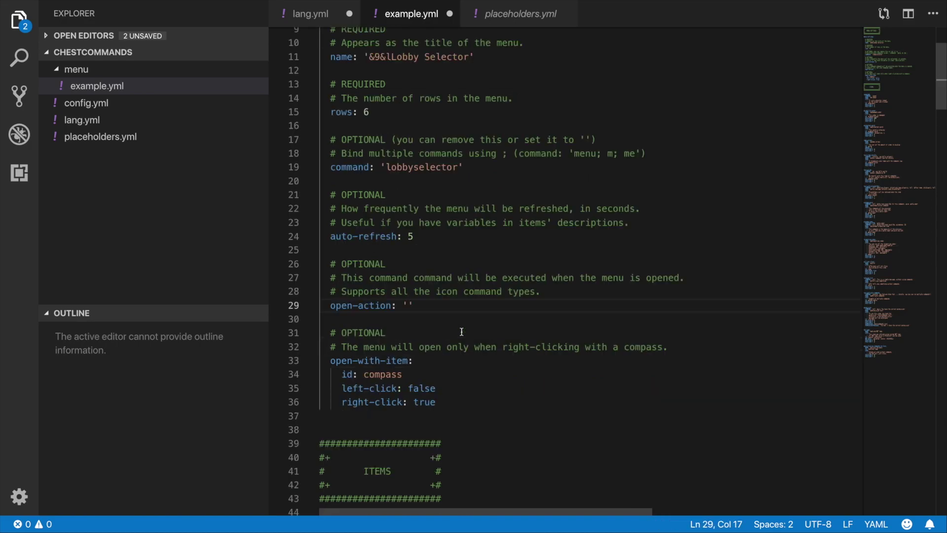
{"action": "scroll", "coordinate": [461, 332], "scroll_direction": "down", "scroll_amount": 1}
Review the open settings: right-click true, left-click false, and the compass item id
{"action": "left_click", "coordinate": [438, 364]}
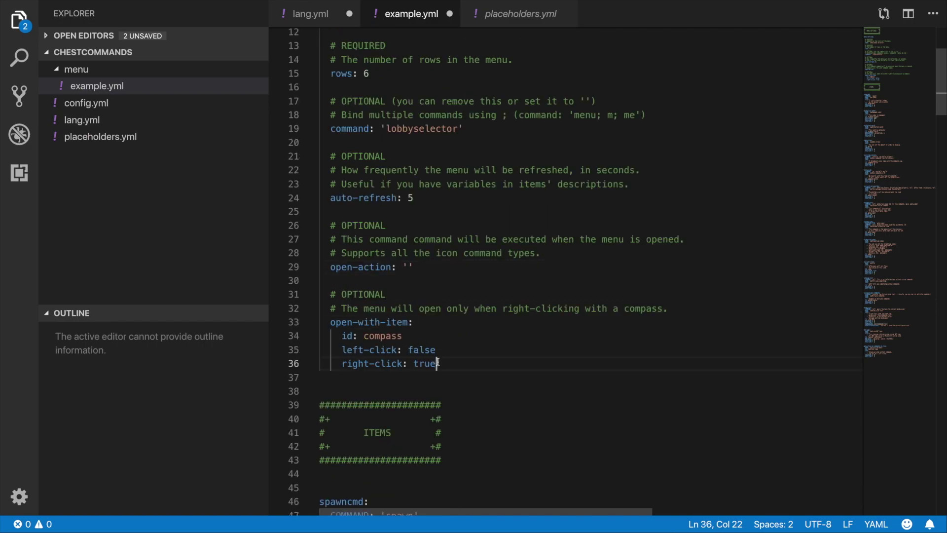
{"action": "double_click", "coordinate": [437, 363]}
{"action": "double_click", "coordinate": [438, 346]}
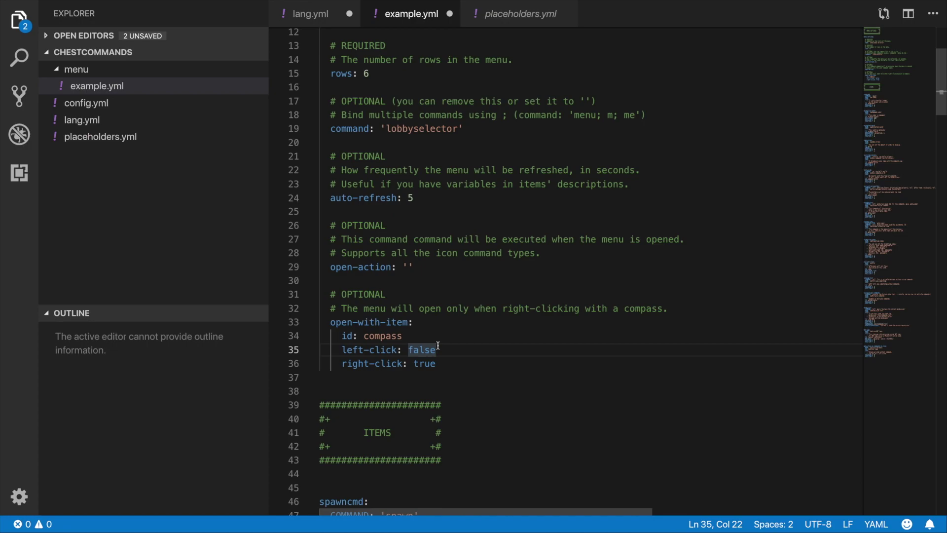
{"action": "double_click", "coordinate": [433, 333]}
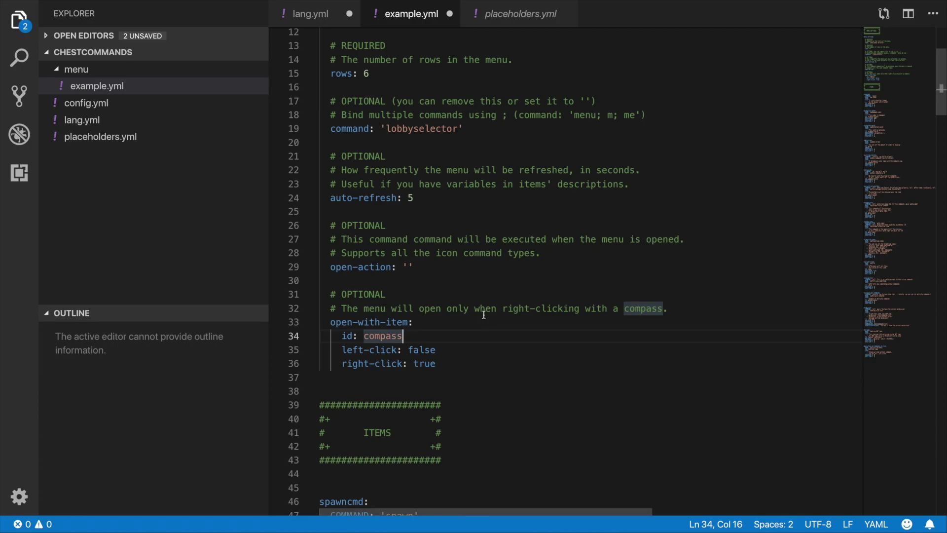
{"action": "scroll", "coordinate": [484, 314], "scroll_direction": "down", "scroll_amount": 6}
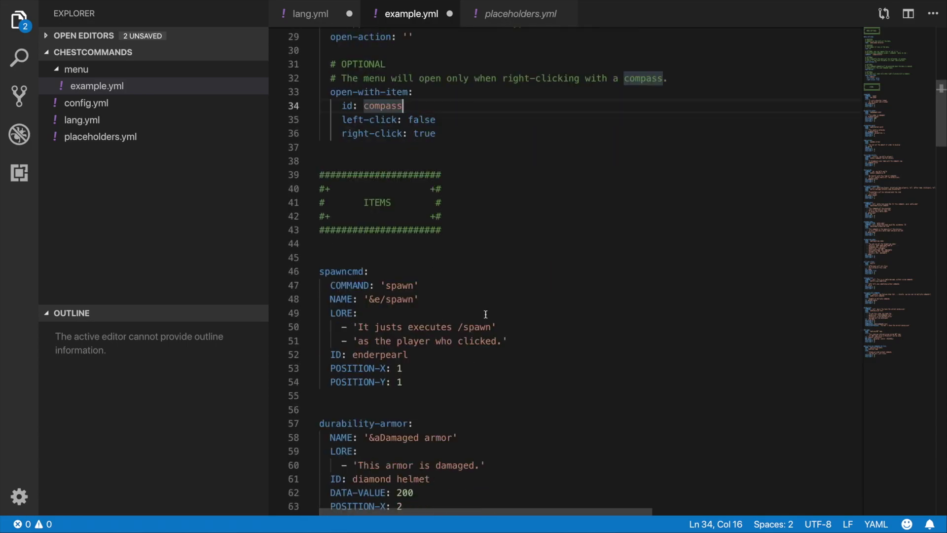
{"action": "scroll", "coordinate": [485, 314], "scroll_direction": "down", "scroll_amount": 3}
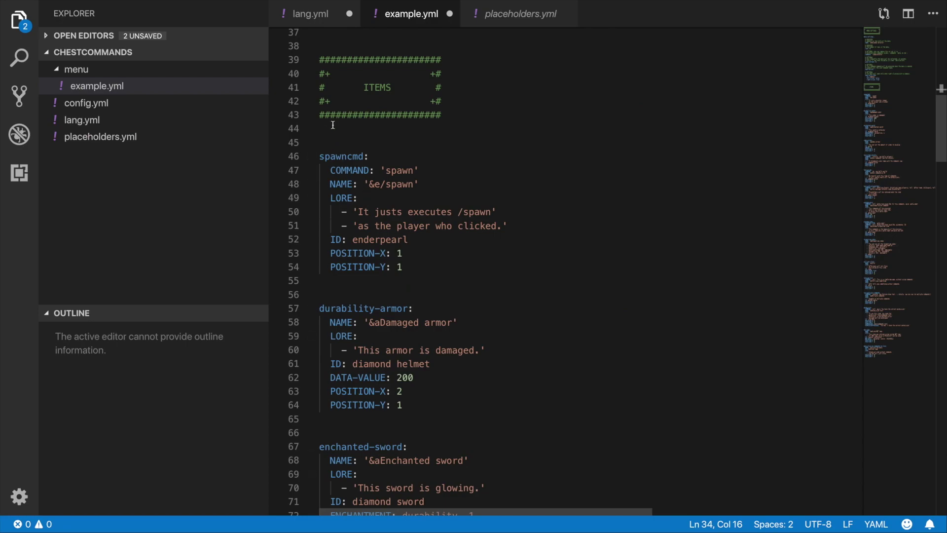
Try pasting the spawncmd item block below durability-armor, then undo it
{"action": "left_click_drag", "start_coordinate": [336, 127], "coordinate": [349, 143]}
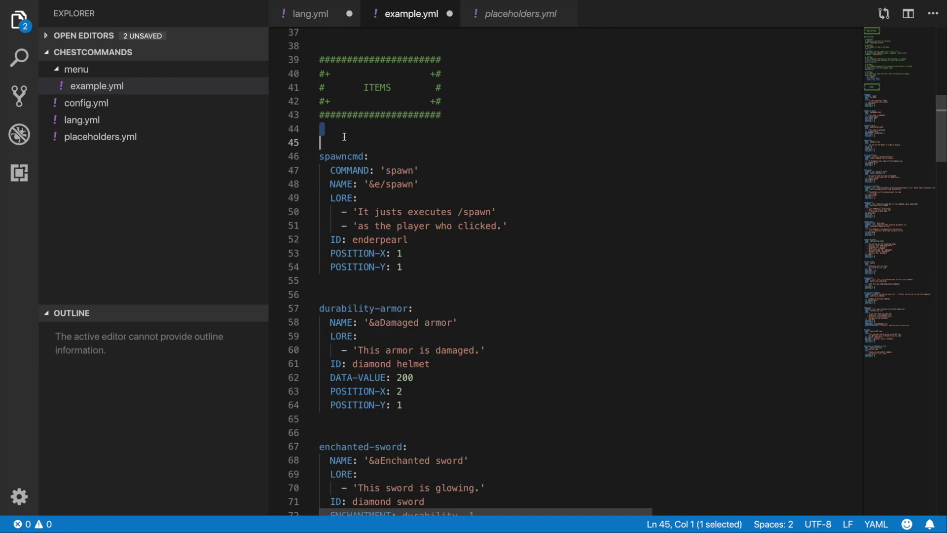
{"action": "left_click_drag", "start_coordinate": [336, 280], "coordinate": [334, 295]}
{"action": "left_click", "coordinate": [402, 267]}
{"action": "left_click_drag", "start_coordinate": [403, 267], "coordinate": [321, 162]}
{"action": "key", "text": "ctrl+c"}
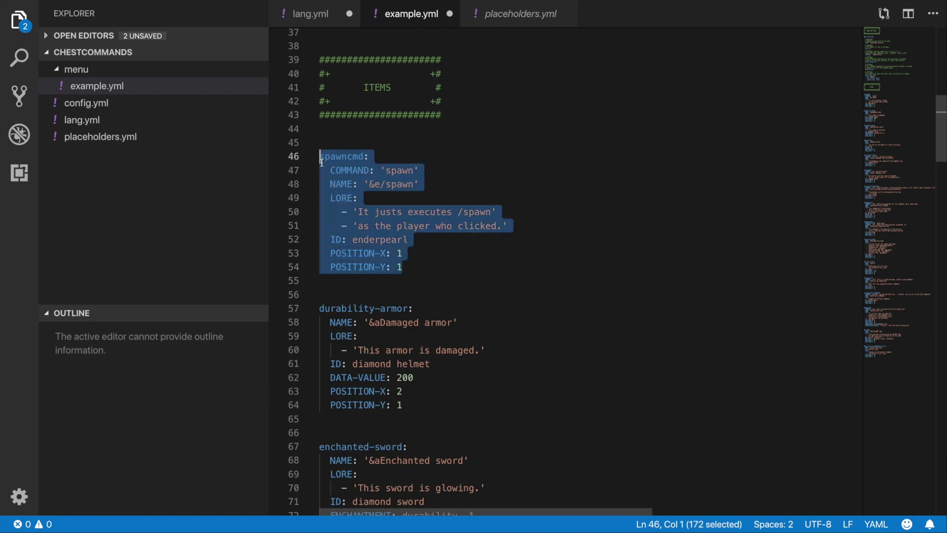
{"action": "left_click", "coordinate": [425, 406]}
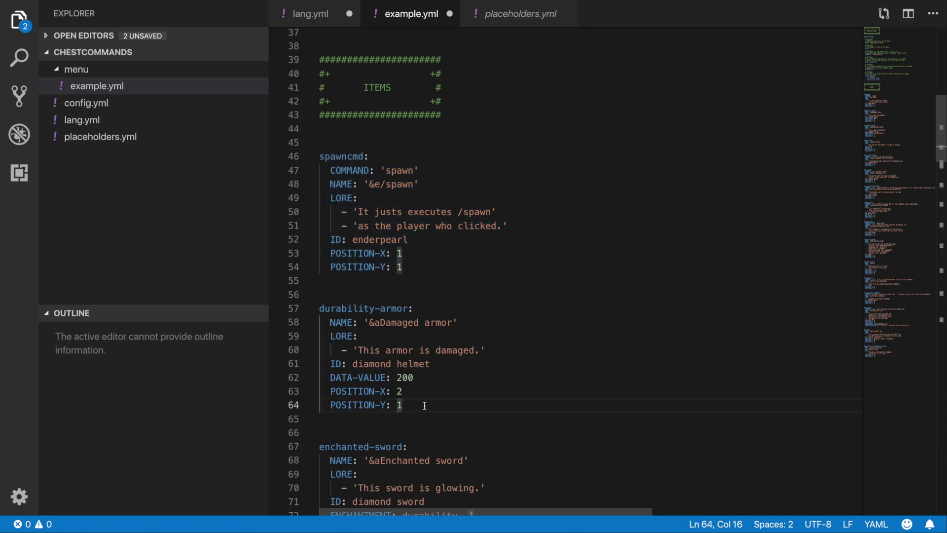
{"action": "key", "text": "Return"}
{"action": "key", "text": "ctrl+v"}
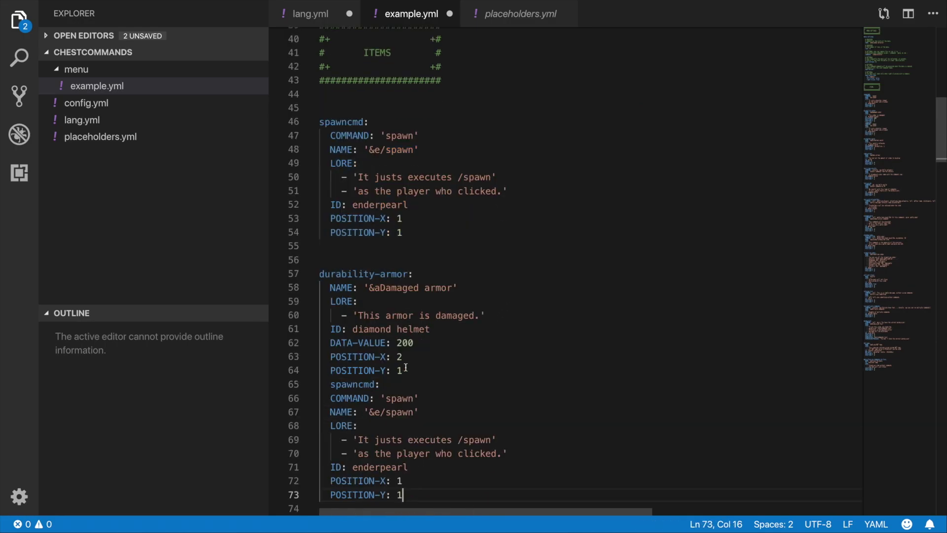
{"action": "key", "text": "ctrl+z"}
Duplicate the durability-armor block below itself and remove the extra blank line before enchanted-sword
{"action": "left_click_drag", "start_coordinate": [369, 406], "coordinate": [317, 275]}
{"action": "key", "text": "ctrl+c"}
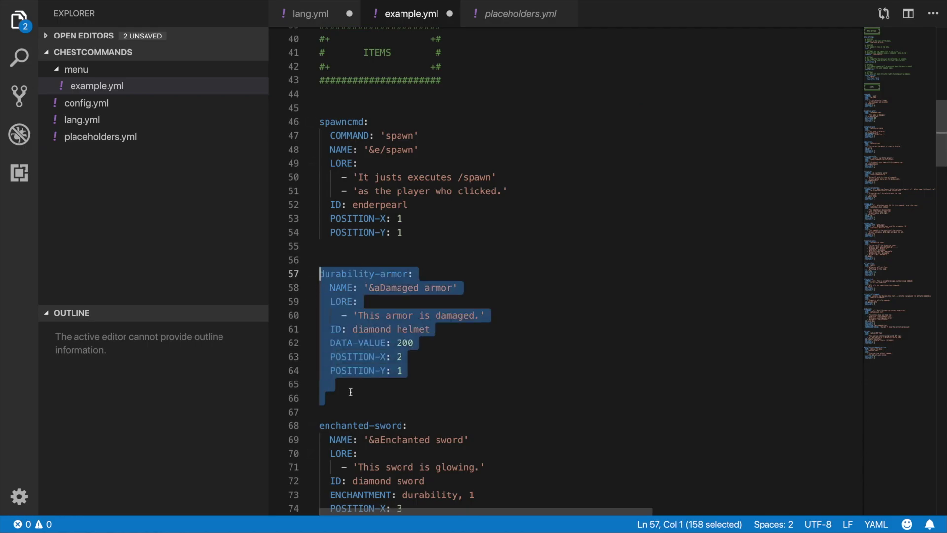
{"action": "left_click", "coordinate": [341, 406]}
{"action": "key", "text": "ctrl+v"}
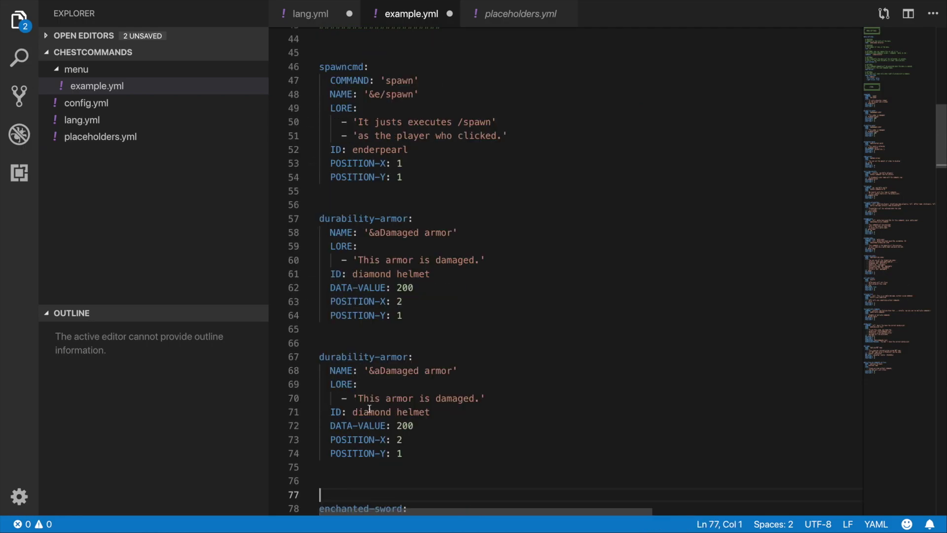
{"action": "scroll", "coordinate": [365, 389], "scroll_direction": "down", "scroll_amount": 3}
{"action": "left_click", "coordinate": [363, 394]}
{"action": "left_click", "coordinate": [362, 424]}
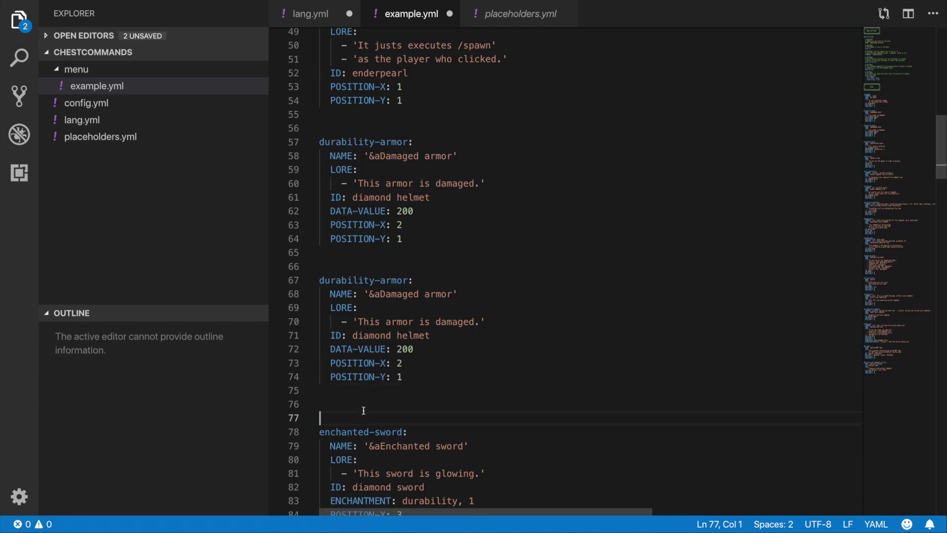
{"action": "left_click", "coordinate": [364, 409]}
{"action": "key", "text": "BackSpace"}
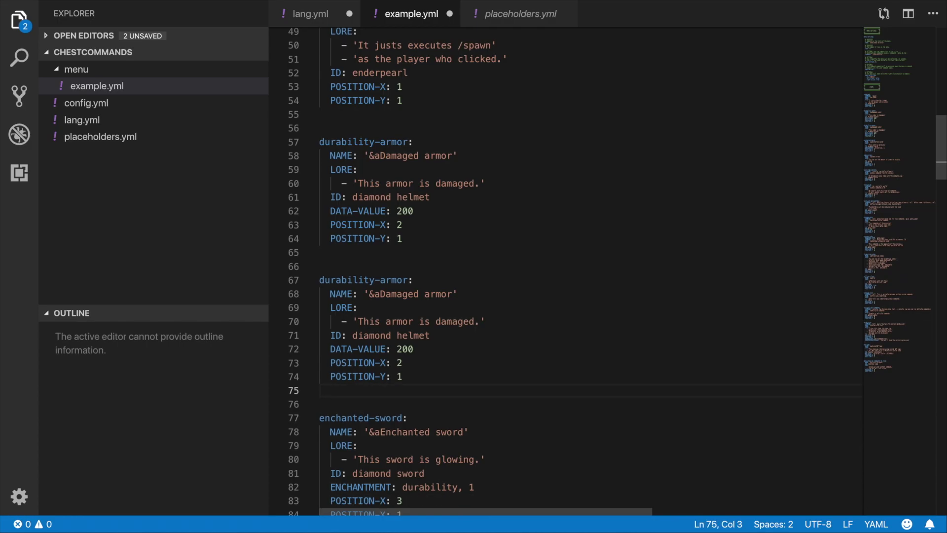
Inspect the copied item's POSITION-X and POSITION-Y values
{"action": "left_click", "coordinate": [418, 380]}
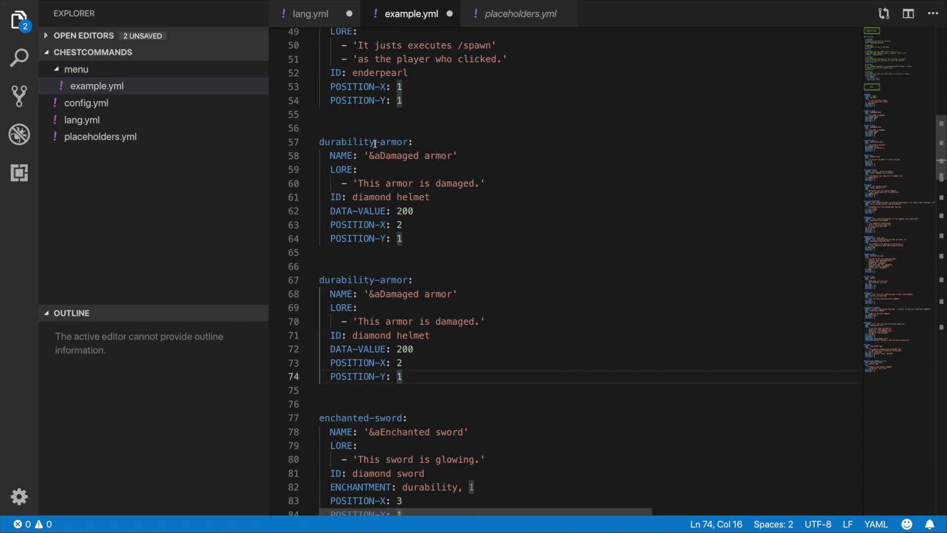
{"action": "left_click", "coordinate": [417, 363]}
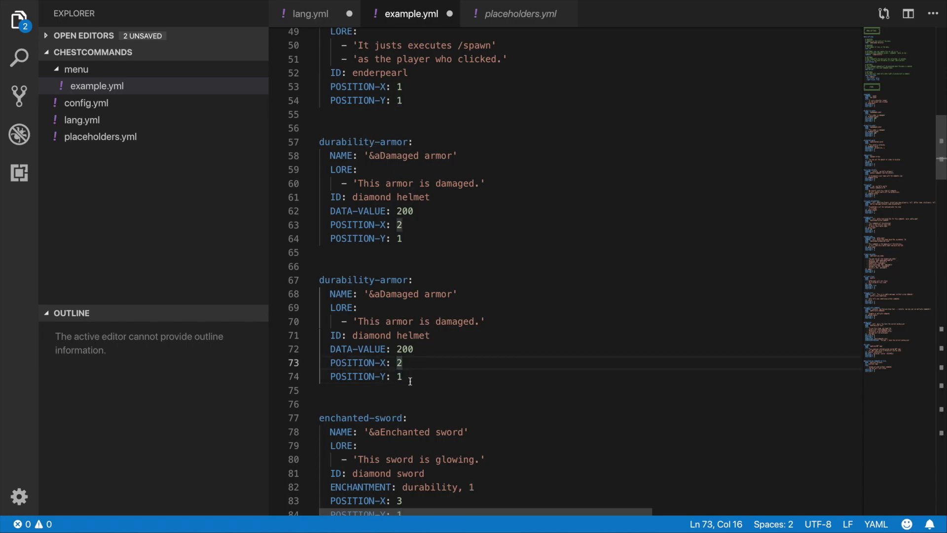
{"action": "left_click", "coordinate": [410, 381]}
{"action": "scroll", "coordinate": [422, 204], "scroll_direction": "up", "scroll_amount": 3}
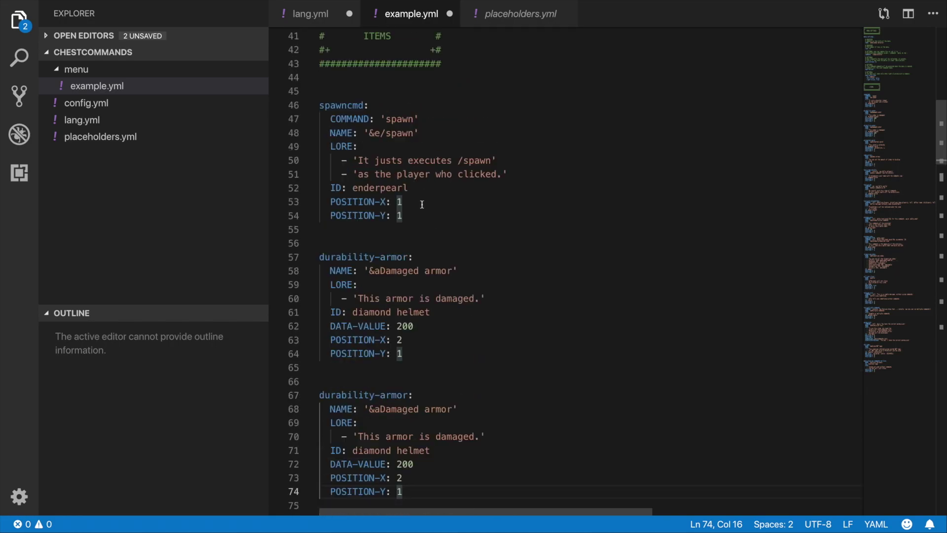
{"action": "left_click", "coordinate": [421, 204]}
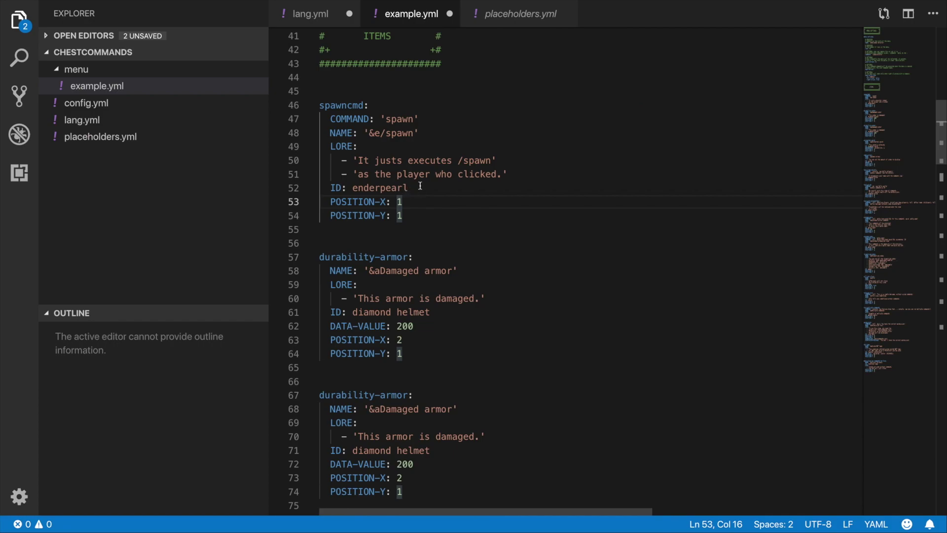
{"action": "left_click_drag", "start_coordinate": [420, 186], "coordinate": [353, 188]}
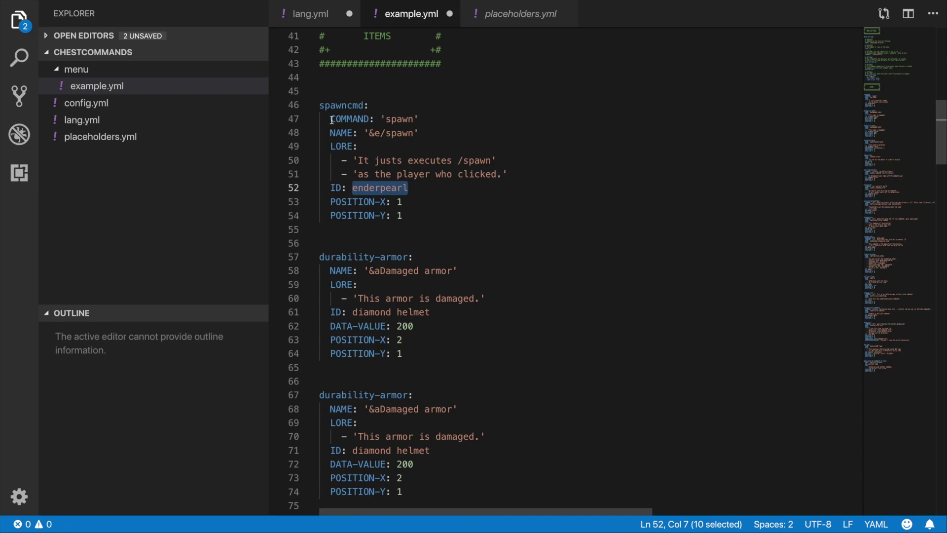
{"action": "left_click_drag", "start_coordinate": [330, 119], "coordinate": [371, 119]}
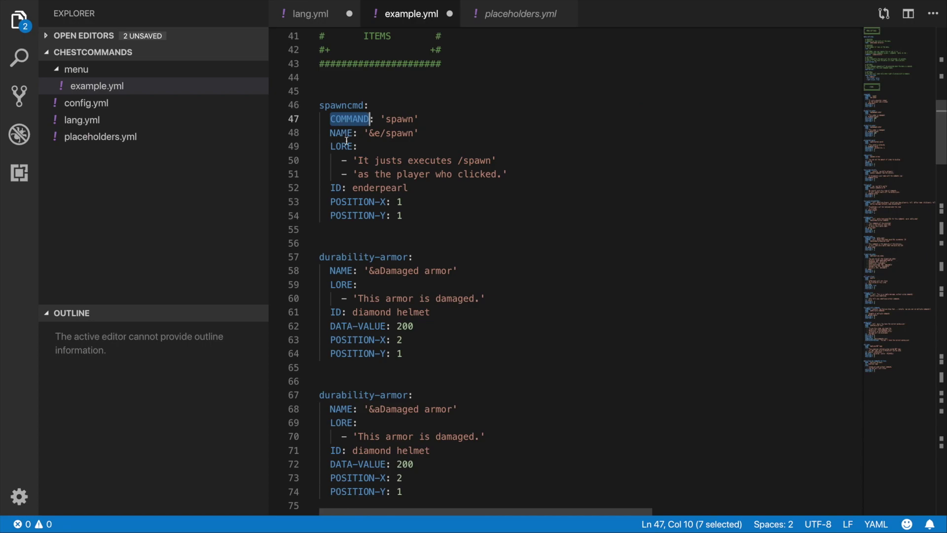
{"action": "left_click", "coordinate": [342, 119]}
{"action": "left_click_drag", "start_coordinate": [330, 119], "coordinate": [361, 119]}
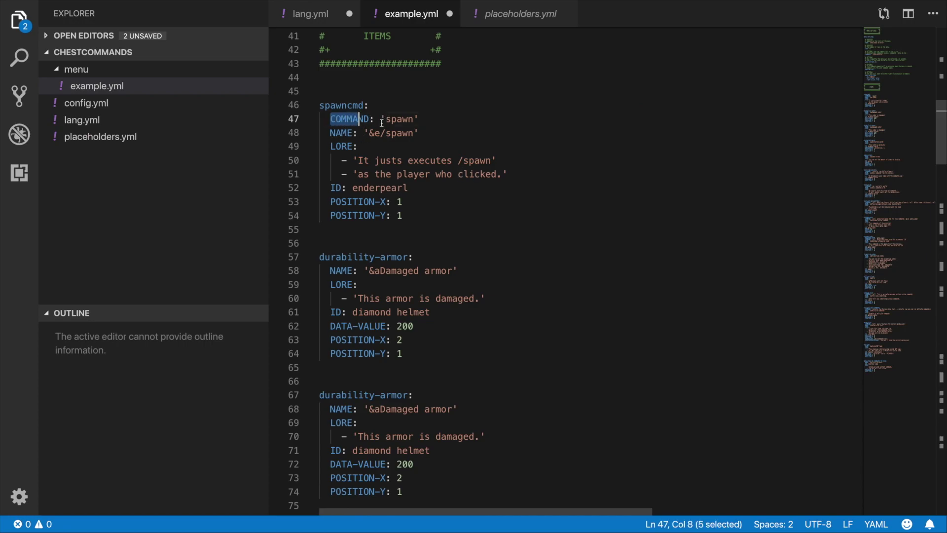
{"action": "left_click_drag", "start_coordinate": [330, 132], "coordinate": [353, 146]}
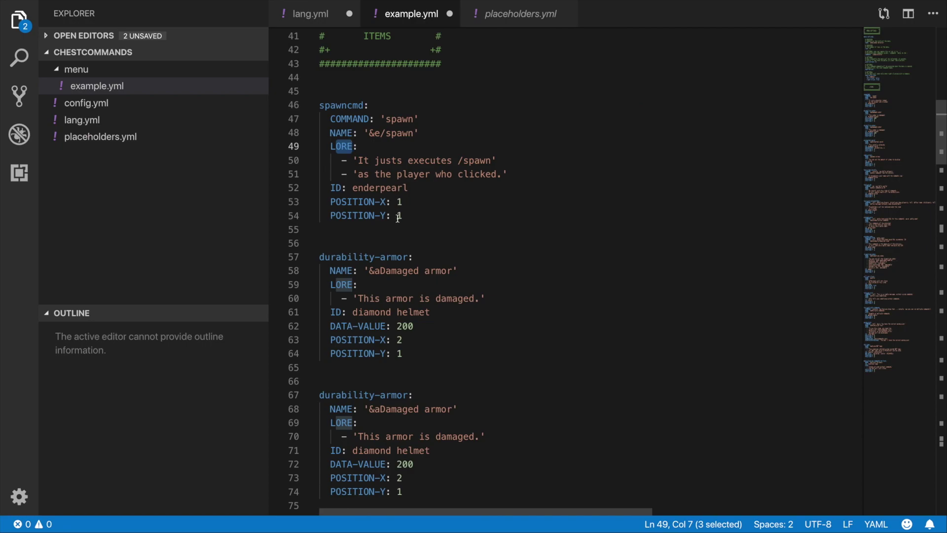
Select the enchanted-sword's DATA-VALUE: 200 line
{"action": "scroll", "coordinate": [397, 217], "scroll_direction": "down", "scroll_amount": 2}
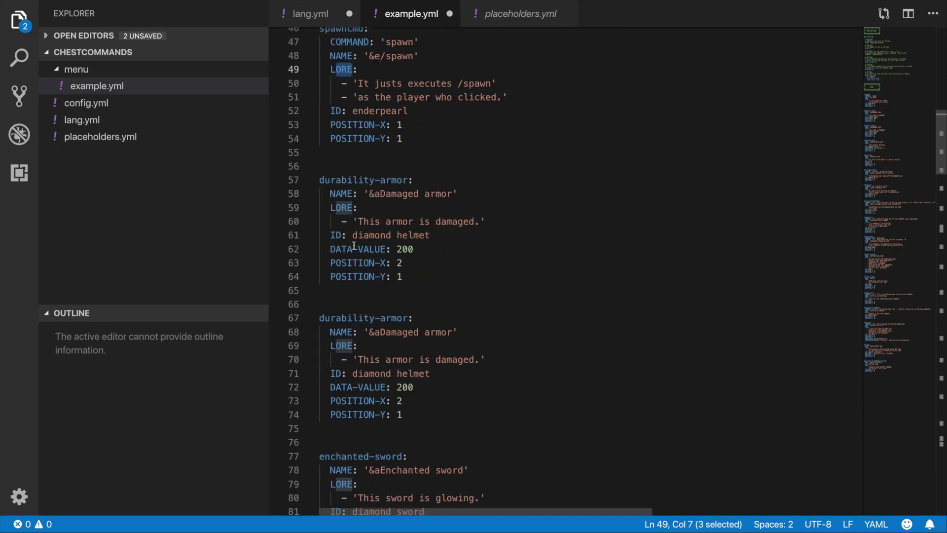
{"action": "left_click_drag", "start_coordinate": [411, 253], "coordinate": [332, 250]}
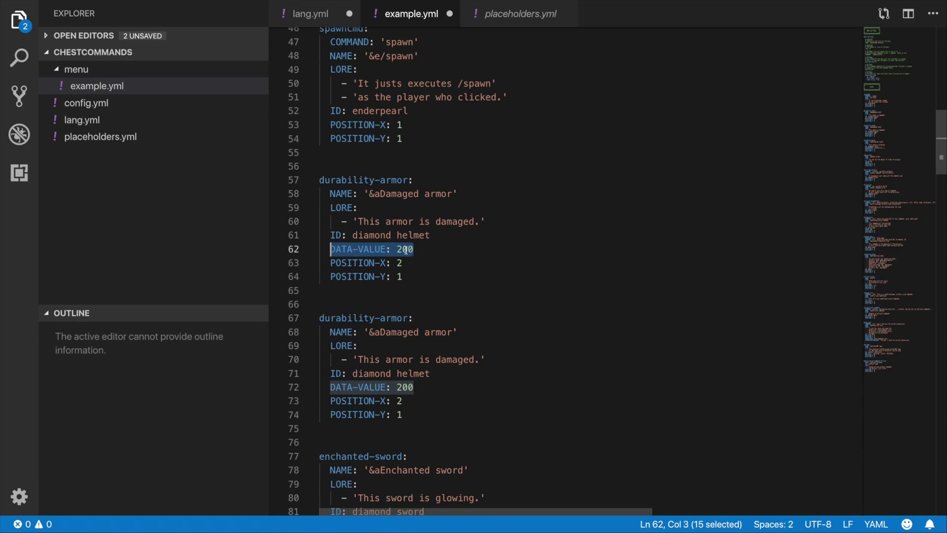
{"action": "scroll", "coordinate": [412, 237], "scroll_direction": "down", "scroll_amount": 2}
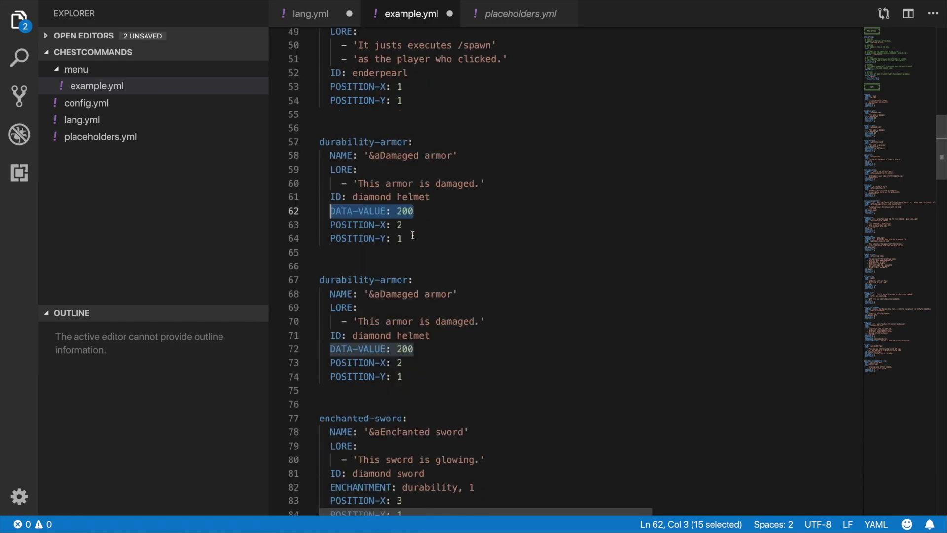
{"action": "scroll", "coordinate": [412, 237], "scroll_direction": "down", "scroll_amount": 1}
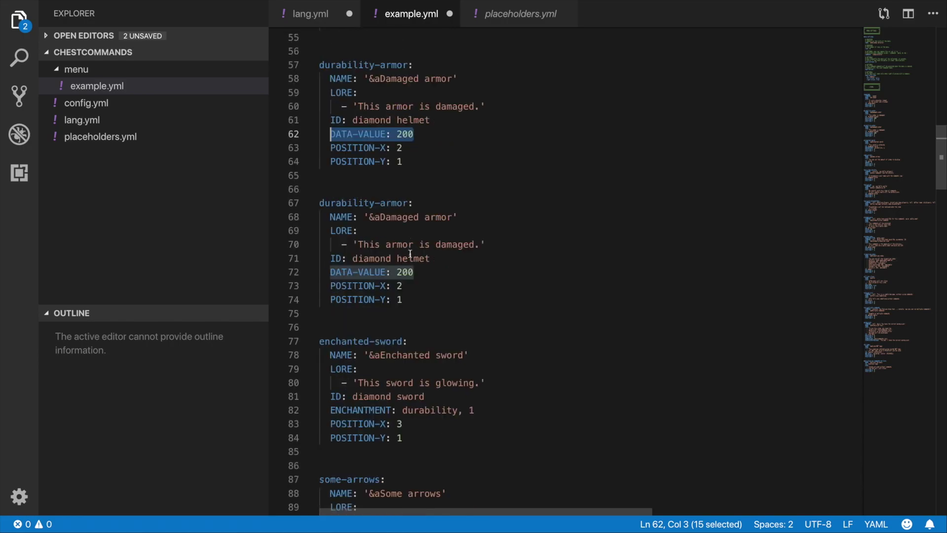
{"action": "scroll", "coordinate": [410, 254], "scroll_direction": "down", "scroll_amount": 4}
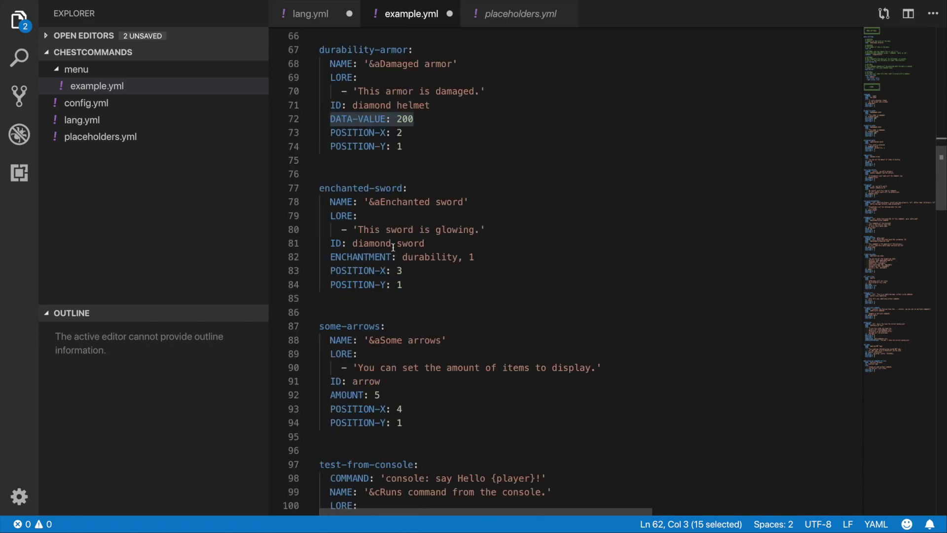
Drag the enchantment level 1 into the key, giving 'ENCHANTM1ENT: durability,'
{"action": "double_click", "coordinate": [473, 257]}
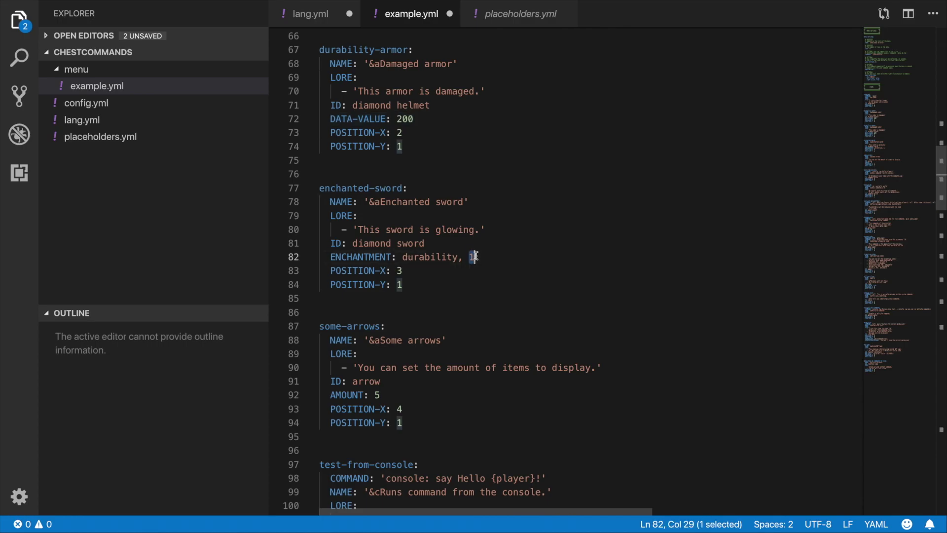
{"action": "left_click_drag", "start_coordinate": [472, 256], "coordinate": [379, 258]}
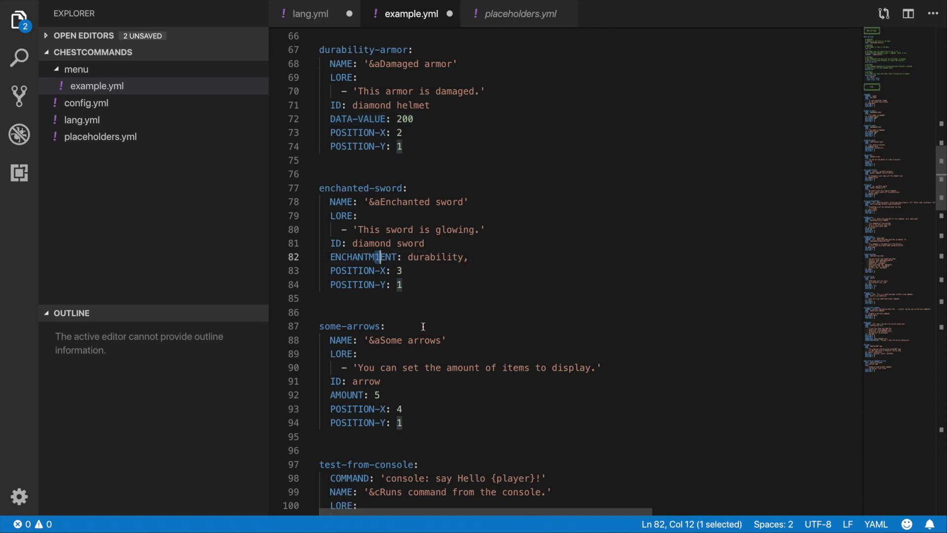
{"action": "scroll", "coordinate": [424, 326], "scroll_direction": "down", "scroll_amount": 2}
{"action": "left_click", "coordinate": [388, 317]}
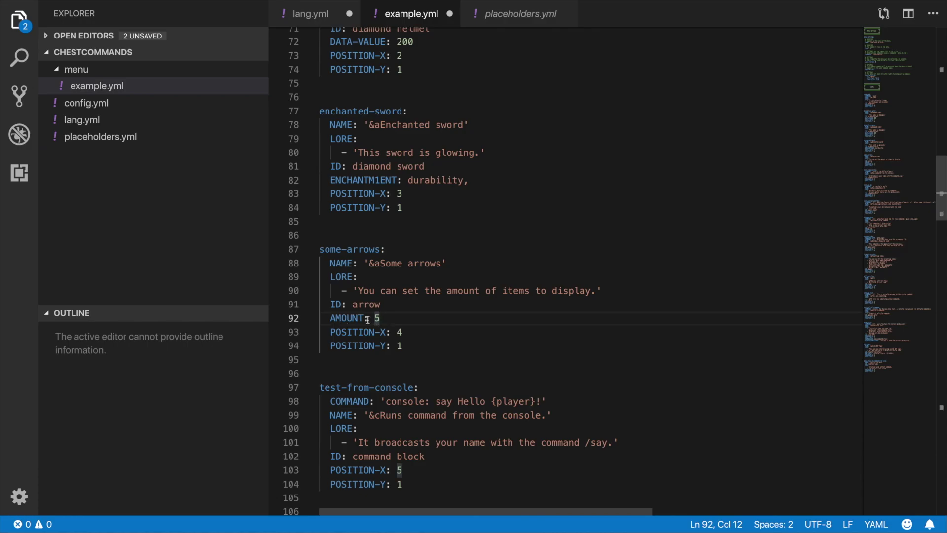
{"action": "scroll", "coordinate": [399, 312], "scroll_direction": "down", "scroll_amount": 4}
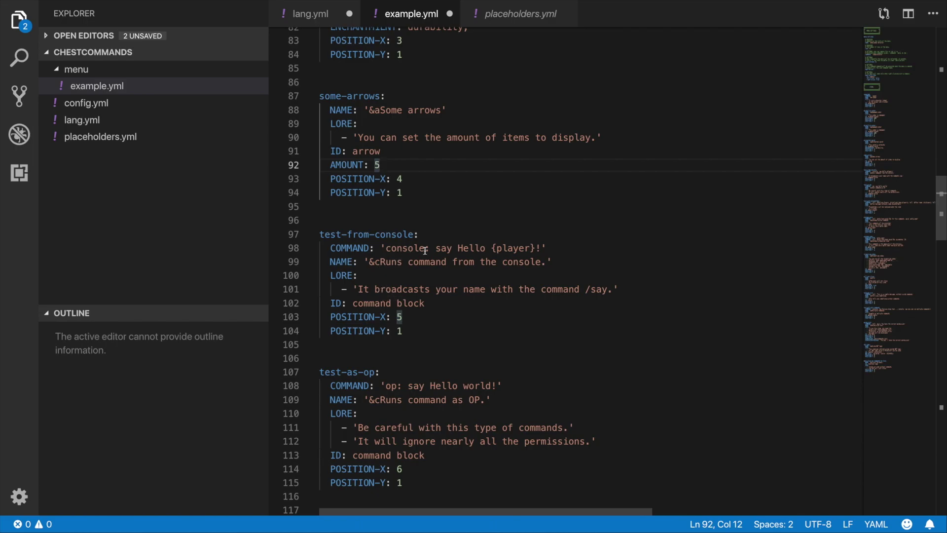
{"action": "left_click_drag", "start_coordinate": [429, 248], "coordinate": [386, 249]}
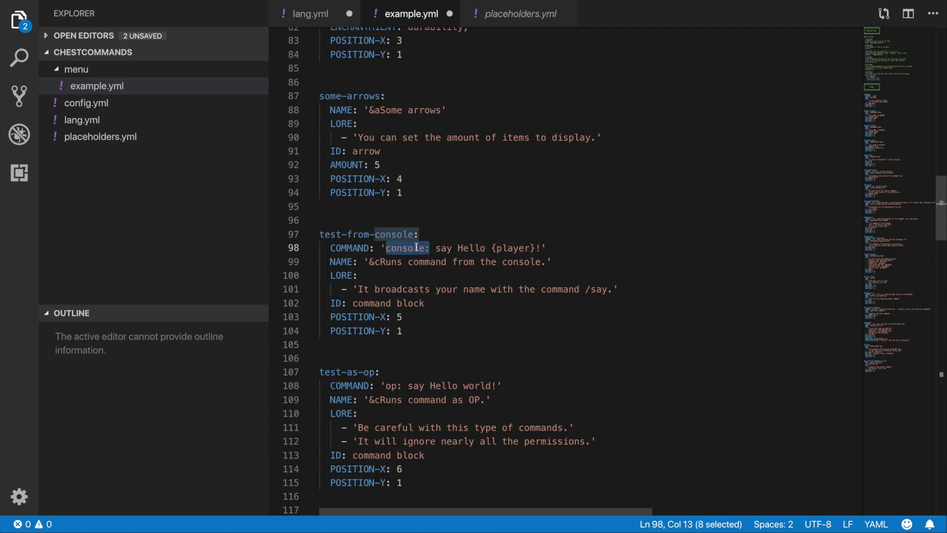
{"action": "double_click", "coordinate": [387, 386]}
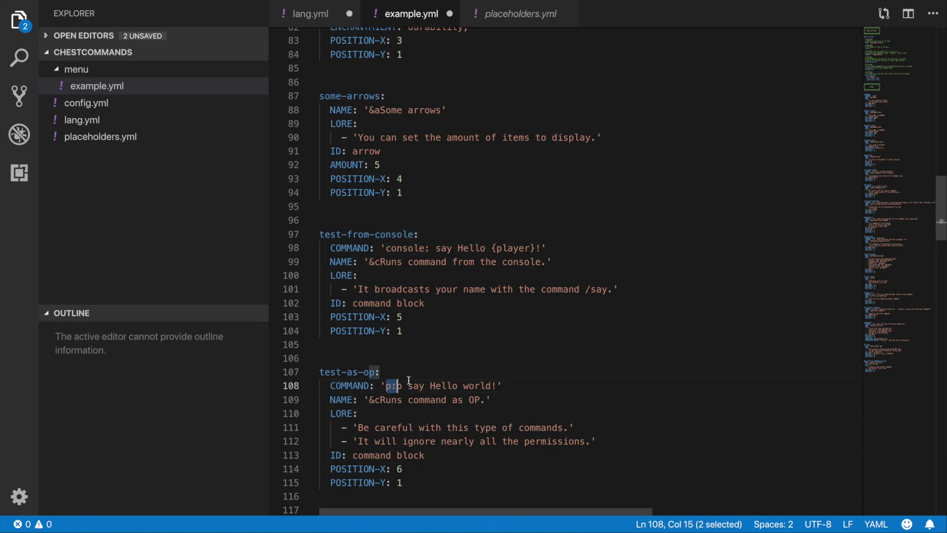
{"action": "left_click", "coordinate": [406, 385]}
{"action": "key", "text": "shift+Left"}
{"action": "key", "text": "shift+Left"}
{"action": "key", "text": "shift+Left"}
{"action": "type", "text": "op:"}
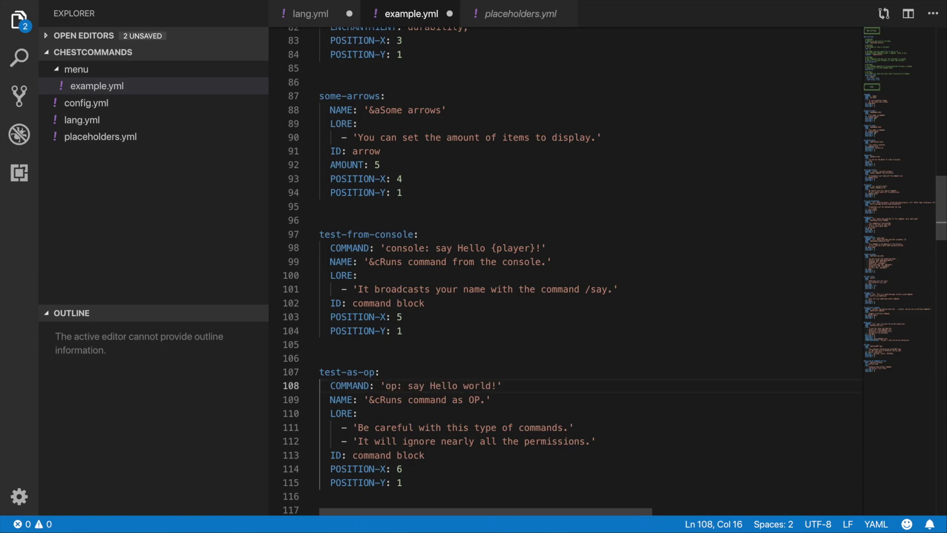
{"action": "scroll", "coordinate": [511, 389], "scroll_direction": "down", "scroll_amount": 4}
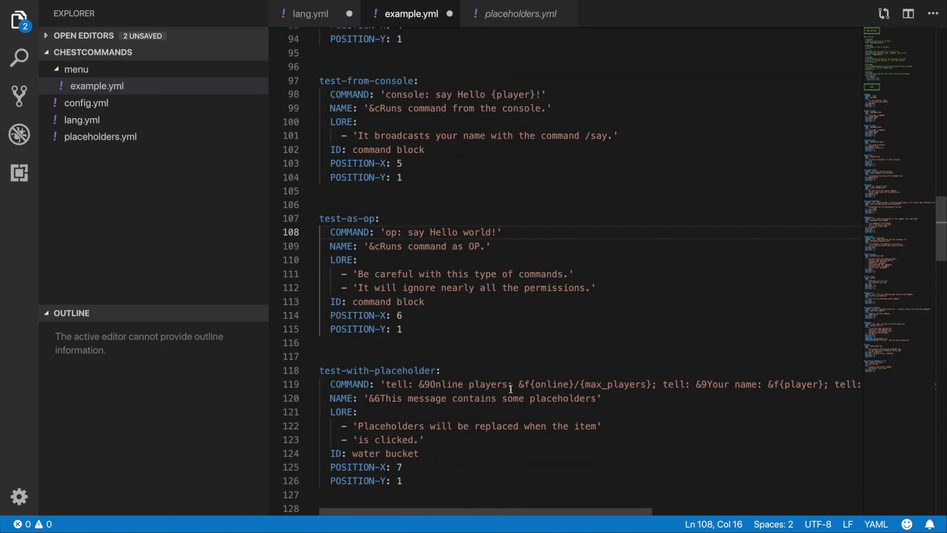
{"action": "scroll", "coordinate": [511, 388], "scroll_direction": "down", "scroll_amount": 1}
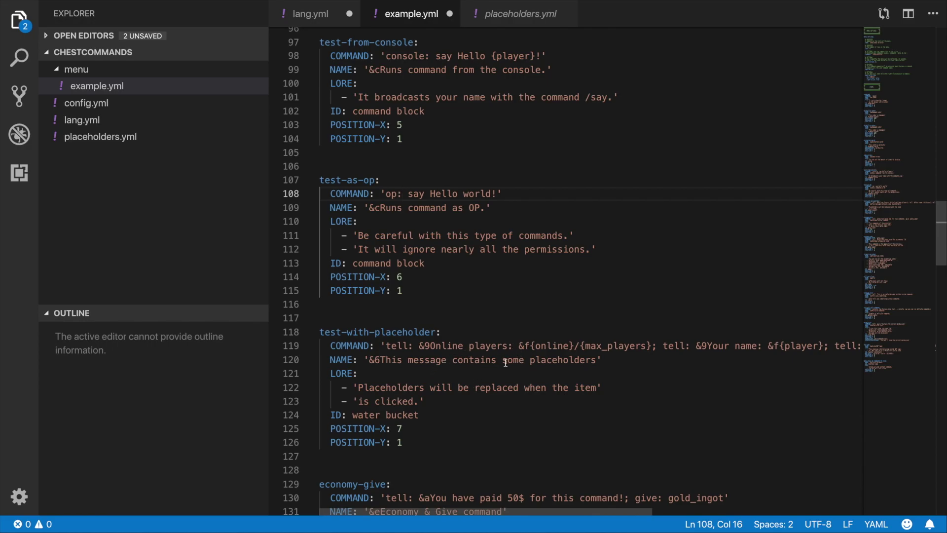
{"action": "scroll", "coordinate": [497, 353], "scroll_direction": "down", "scroll_amount": 1}
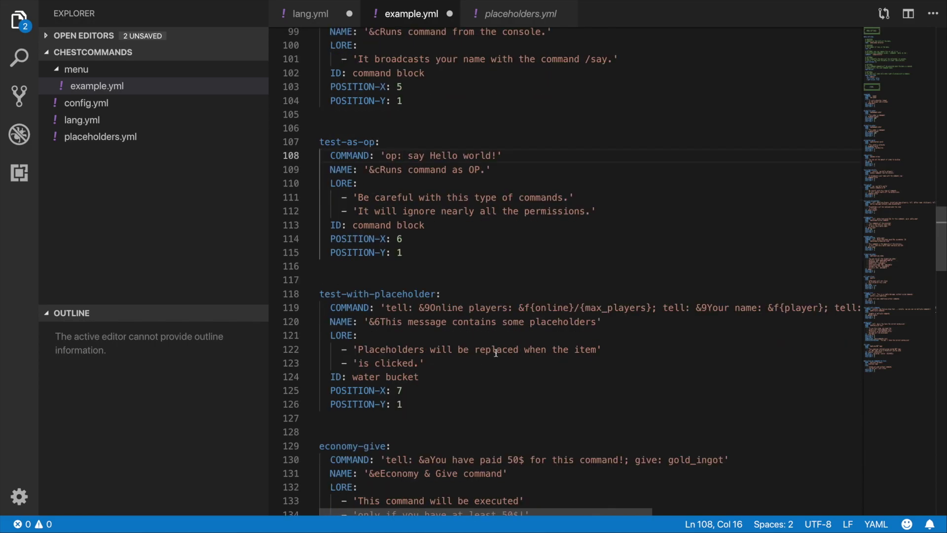
{"action": "left_click", "coordinate": [582, 308]}
{"action": "left_click_drag", "start_coordinate": [641, 308], "coordinate": [648, 309]}
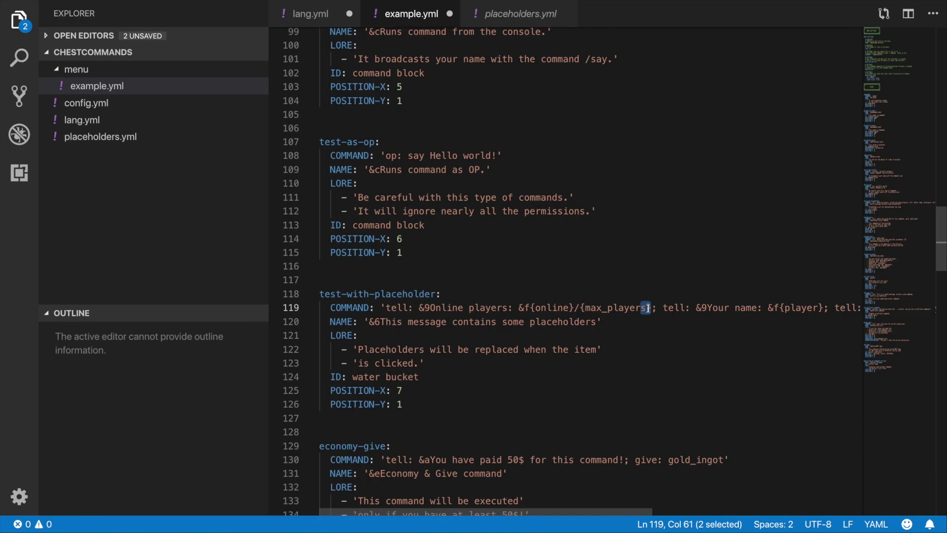
{"action": "left_click", "coordinate": [647, 309]}
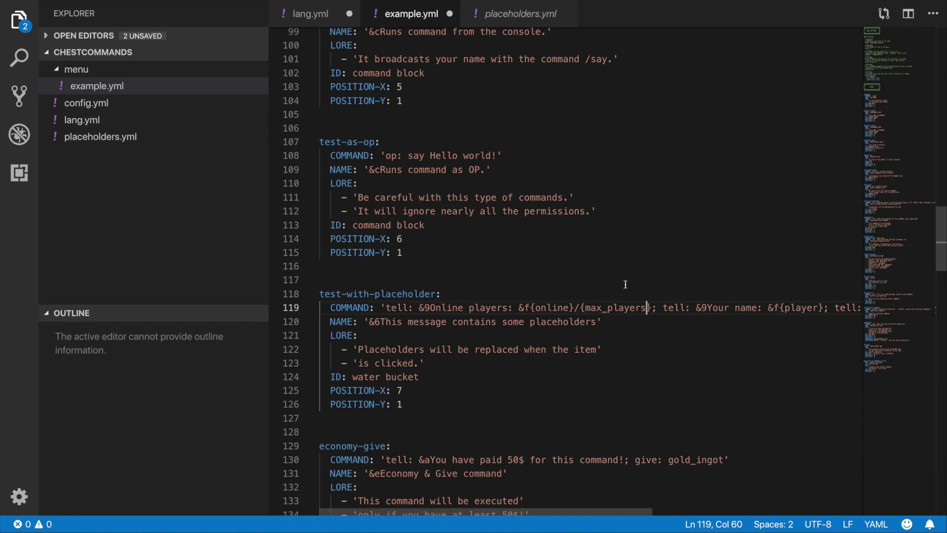
{"action": "scroll", "coordinate": [625, 284], "scroll_direction": "down", "scroll_amount": 3}
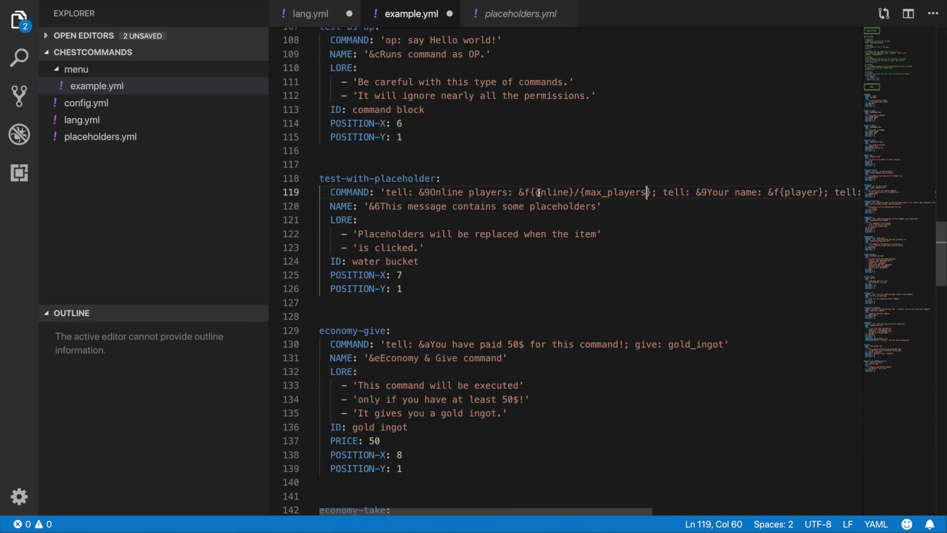
{"action": "left_click_drag", "start_coordinate": [530, 192], "coordinate": [571, 192]}
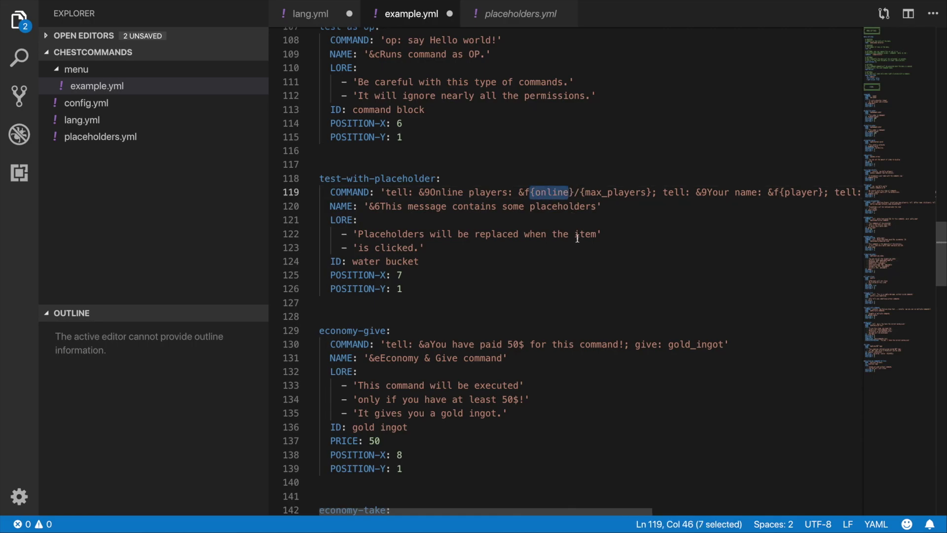
{"action": "scroll", "coordinate": [577, 239], "scroll_direction": "down", "scroll_amount": 2}
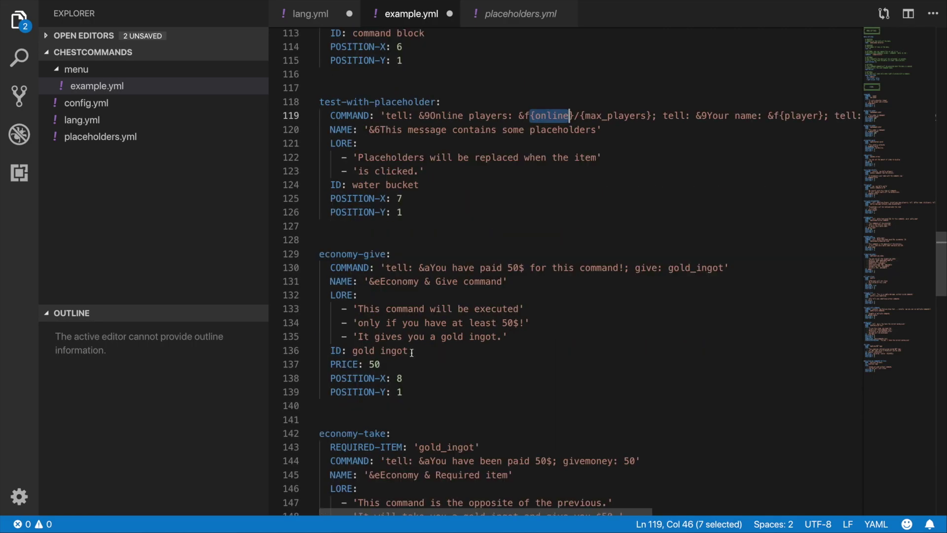
{"action": "left_click_drag", "start_coordinate": [385, 364], "coordinate": [336, 365]}
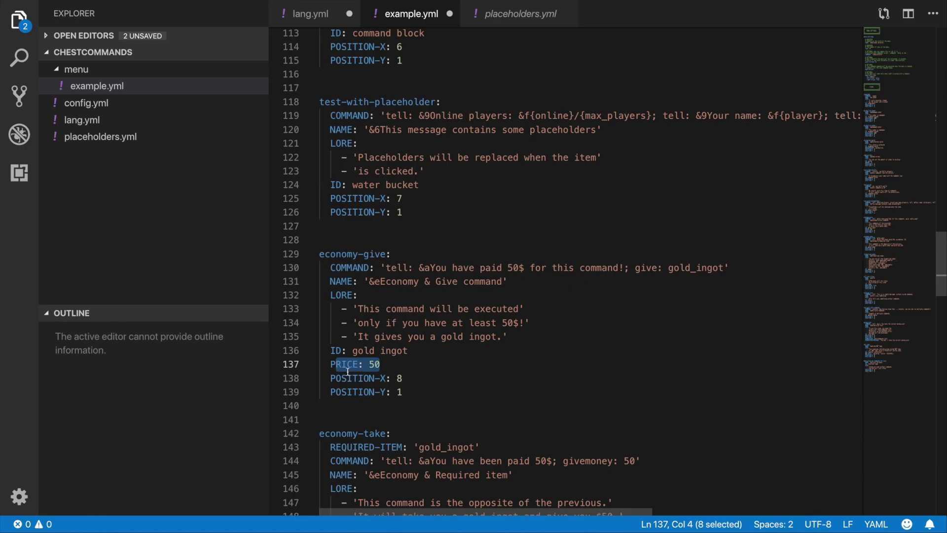
{"action": "left_click", "coordinate": [388, 366]}
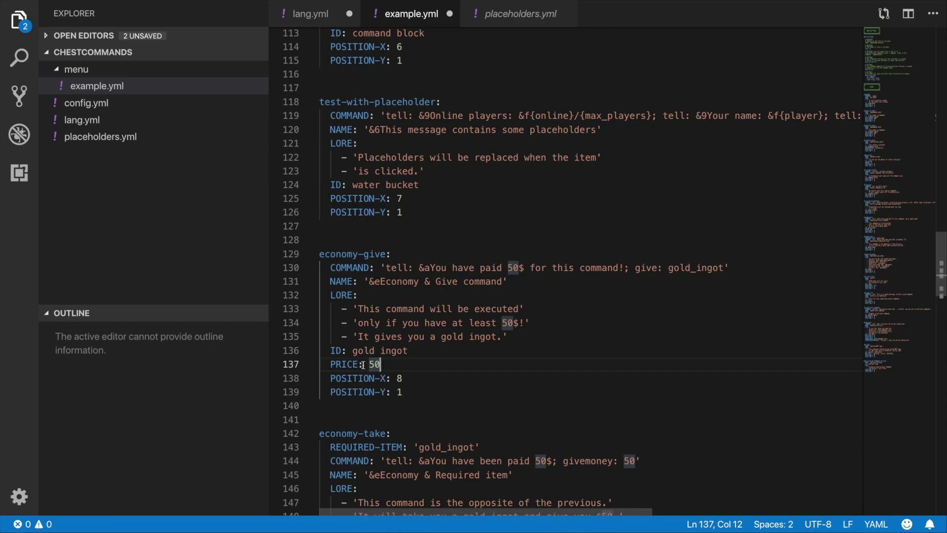
{"action": "scroll", "coordinate": [363, 365], "scroll_direction": "down", "scroll_amount": 2}
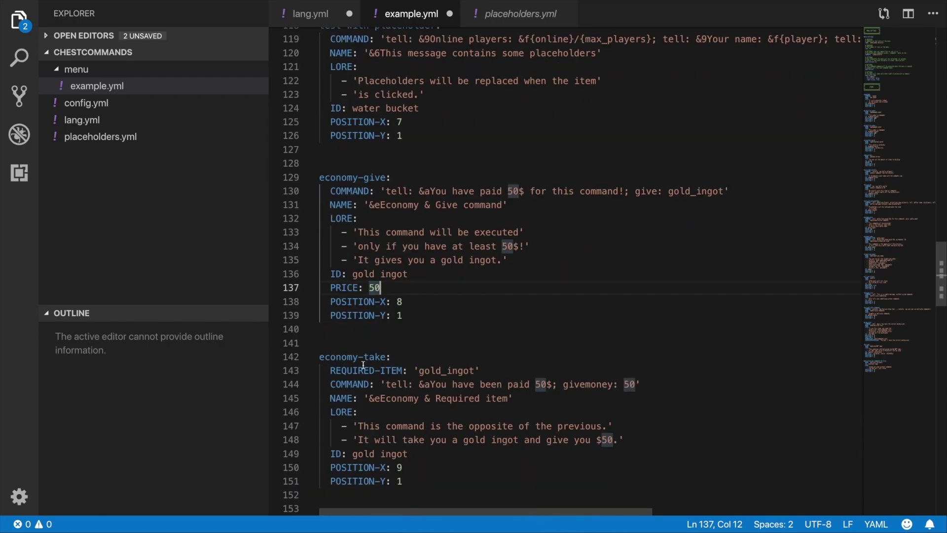
{"action": "scroll", "coordinate": [363, 365], "scroll_direction": "down", "scroll_amount": 1}
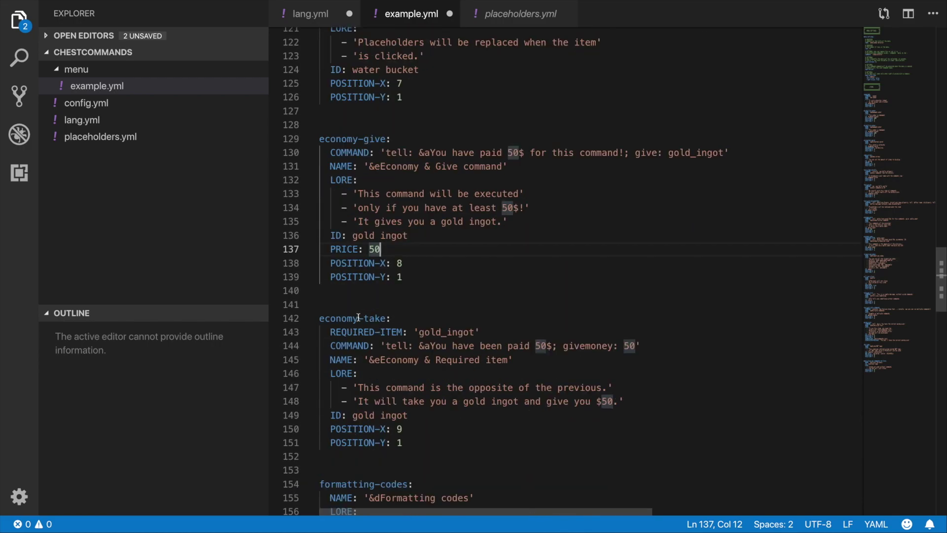